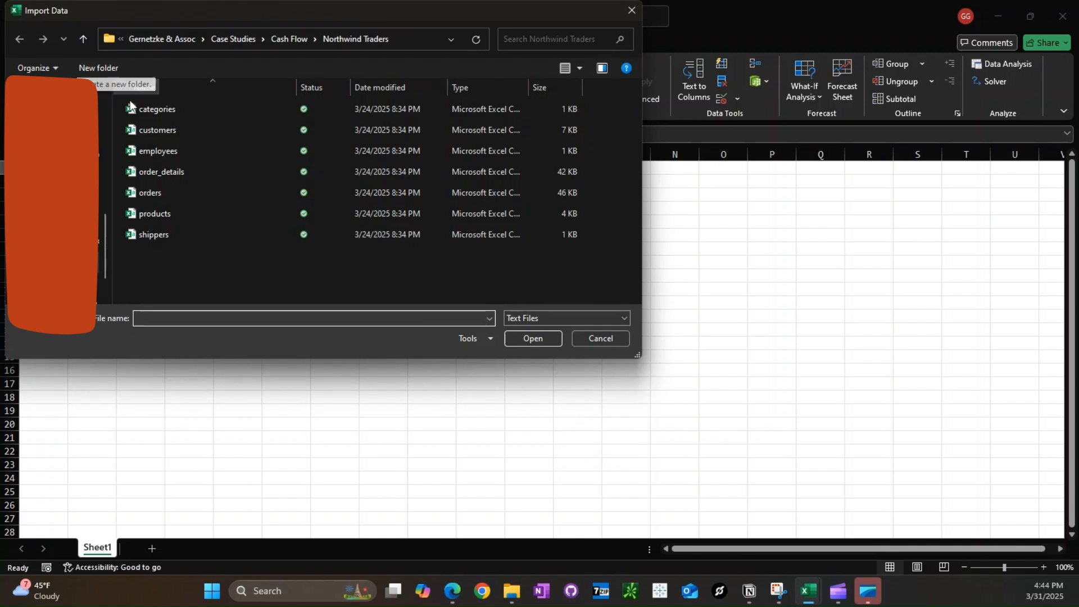
Step: Load order_details.csv into the workbook as a comma-delimited table and open its query for editing in Power Query
{"action": "double_click", "coordinate": [168, 175]}
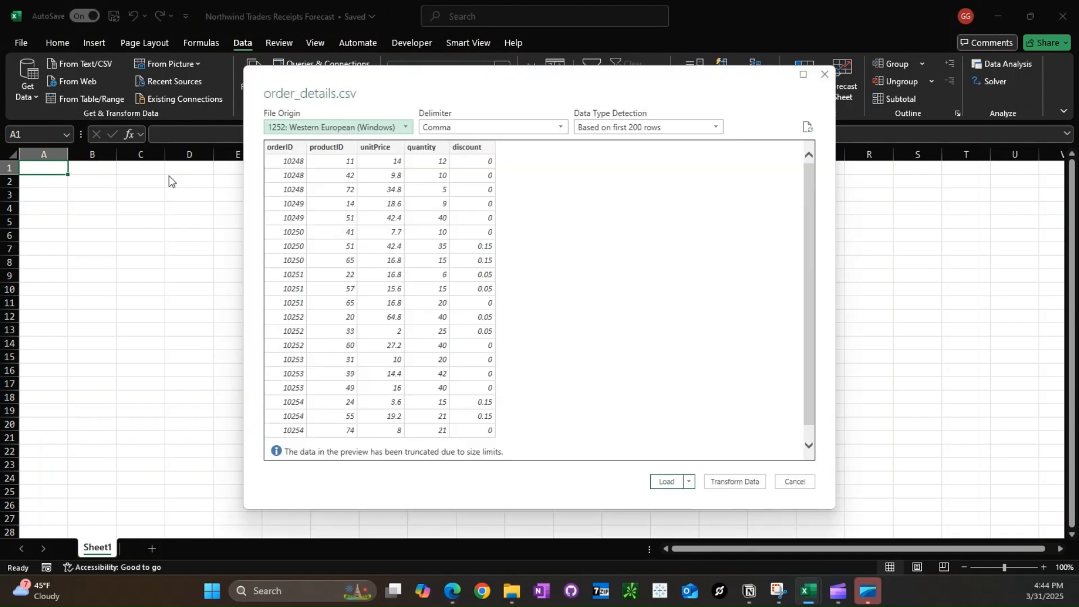
{"action": "left_click", "coordinate": [673, 485]}
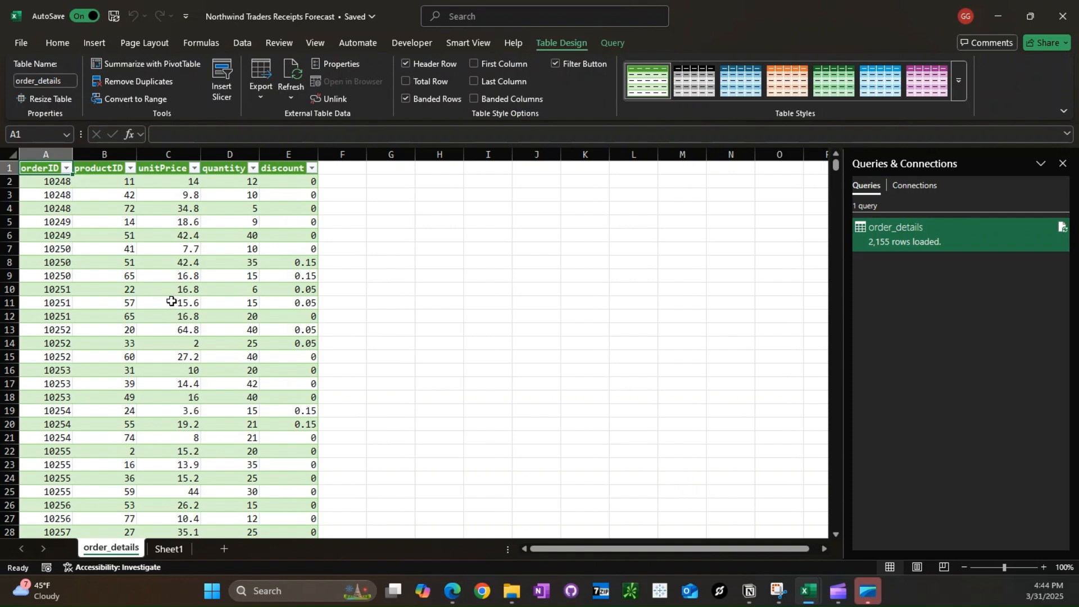
{"action": "right_click", "coordinate": [929, 235]}
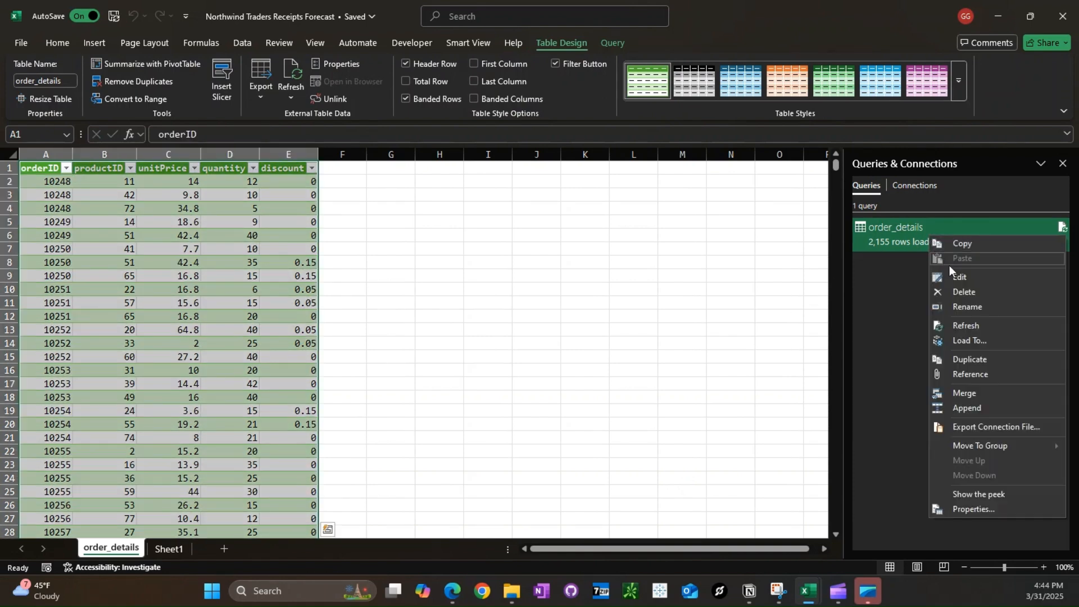
{"action": "left_click", "coordinate": [960, 278]}
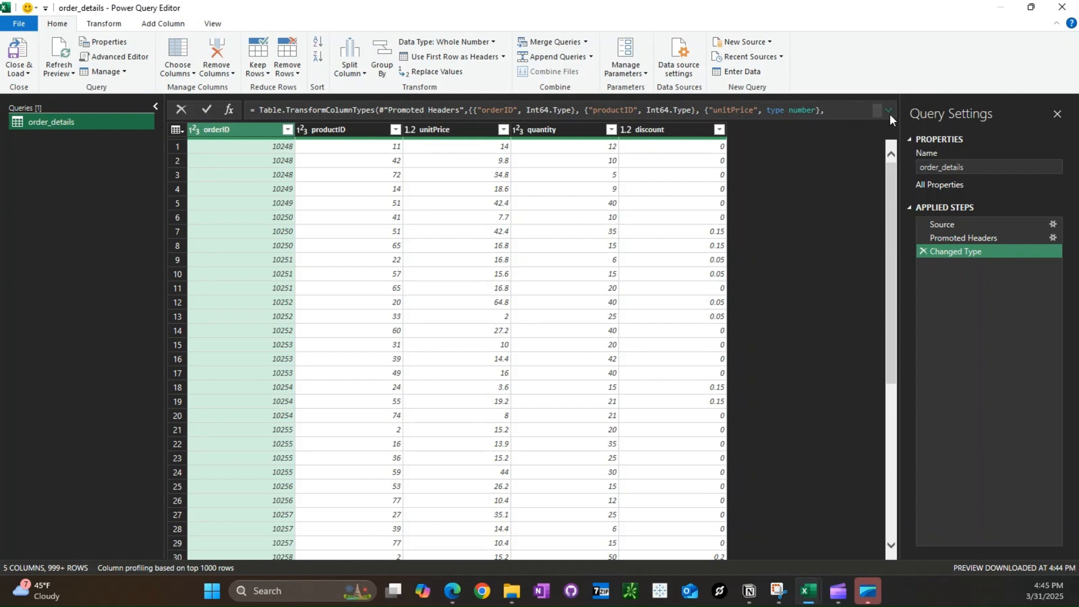
Step: Add the orders CSV file from the Northwind Traders folder as a new query
{"action": "left_click", "coordinate": [745, 41]}
{"action": "mouse_move", "coordinate": [736, 58]}
{"action": "left_click", "coordinate": [846, 89]}
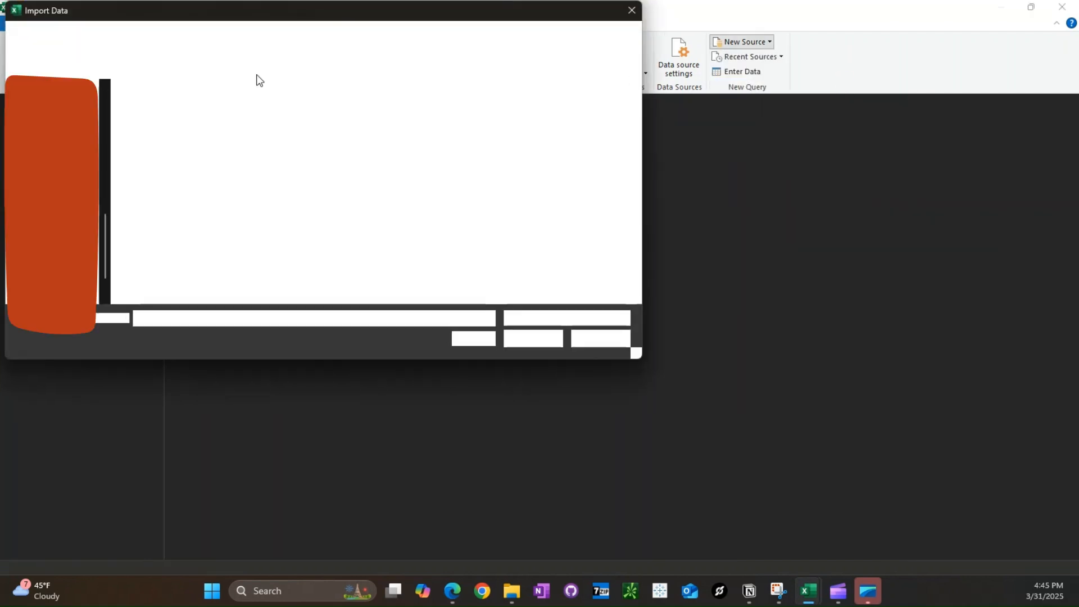
{"action": "left_click", "coordinate": [174, 129]}
{"action": "double_click", "coordinate": [171, 170]}
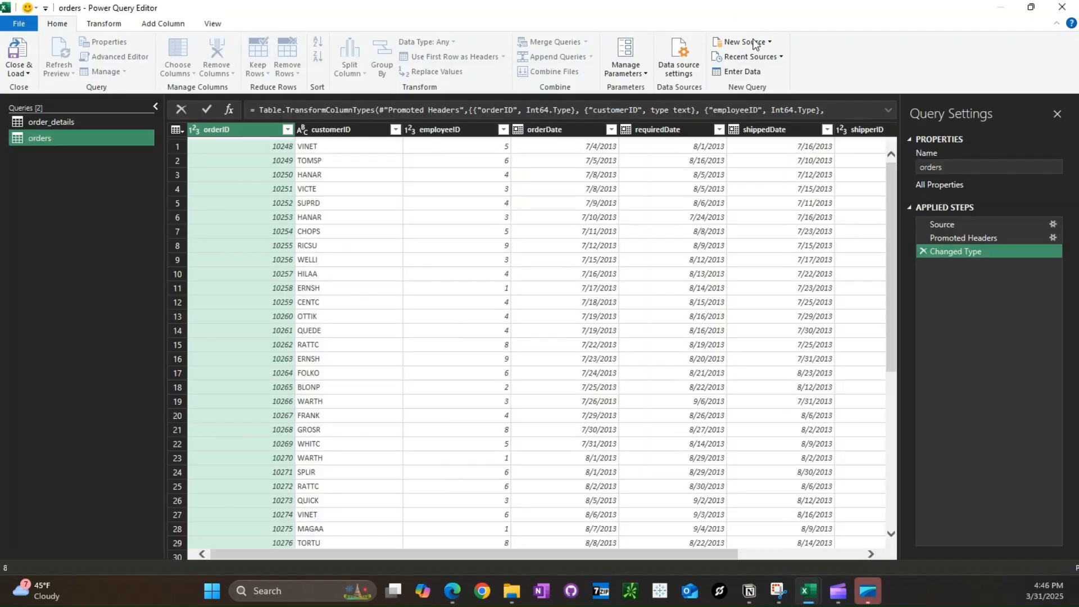
Step: Add categories.csv as another query from a Text/CSV source, keeping the comma delimiter
{"action": "left_click", "coordinate": [745, 42]}
{"action": "mouse_move", "coordinate": [747, 59]}
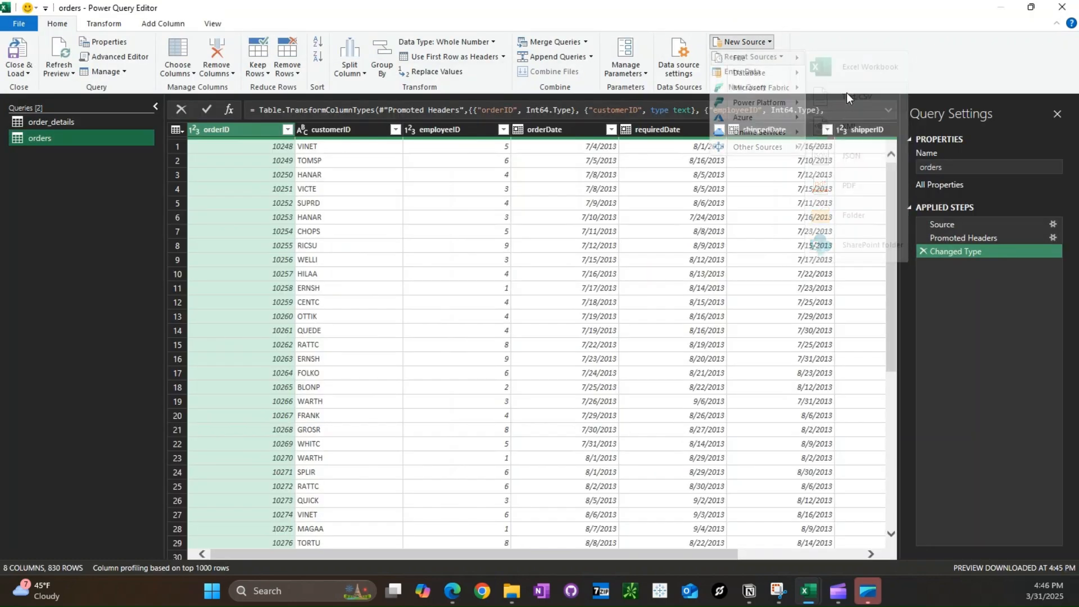
{"action": "left_click", "coordinate": [845, 85]}
{"action": "double_click", "coordinate": [157, 109]}
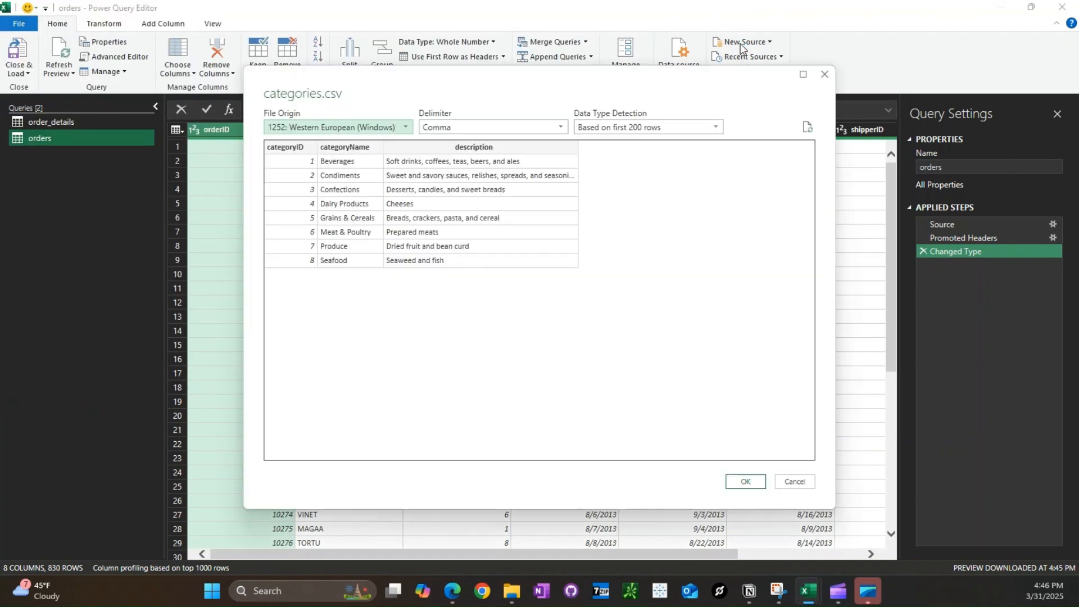
{"action": "key", "text": "Return"}
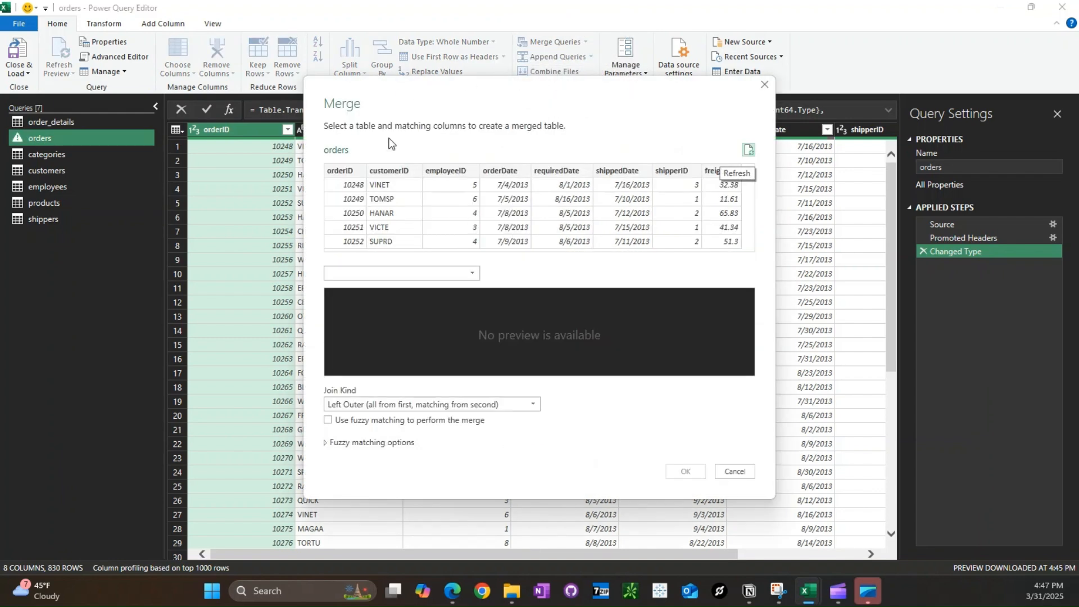
Step: Merge the orders query with order_details, matching orderID in both tables with a Left Outer join
{"action": "left_click", "coordinate": [345, 172]}
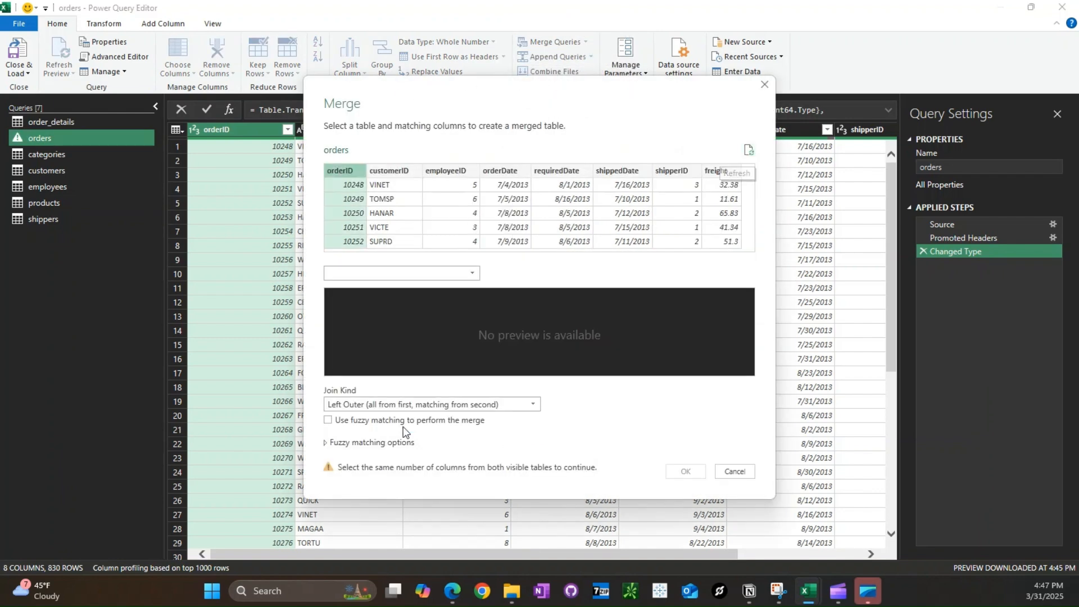
{"action": "left_click", "coordinate": [351, 275]}
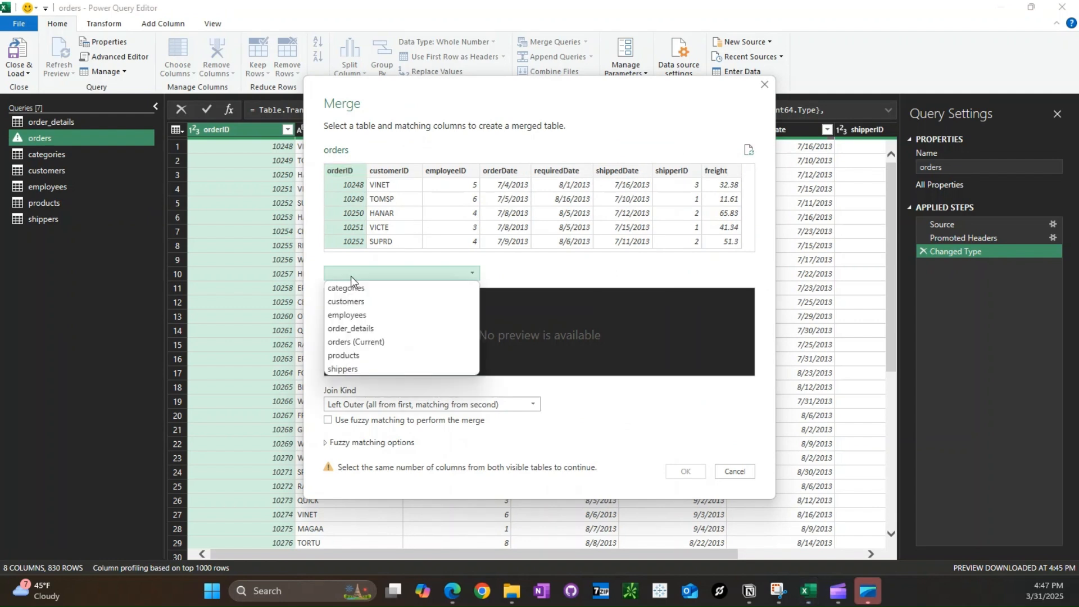
{"action": "left_click", "coordinate": [367, 330]}
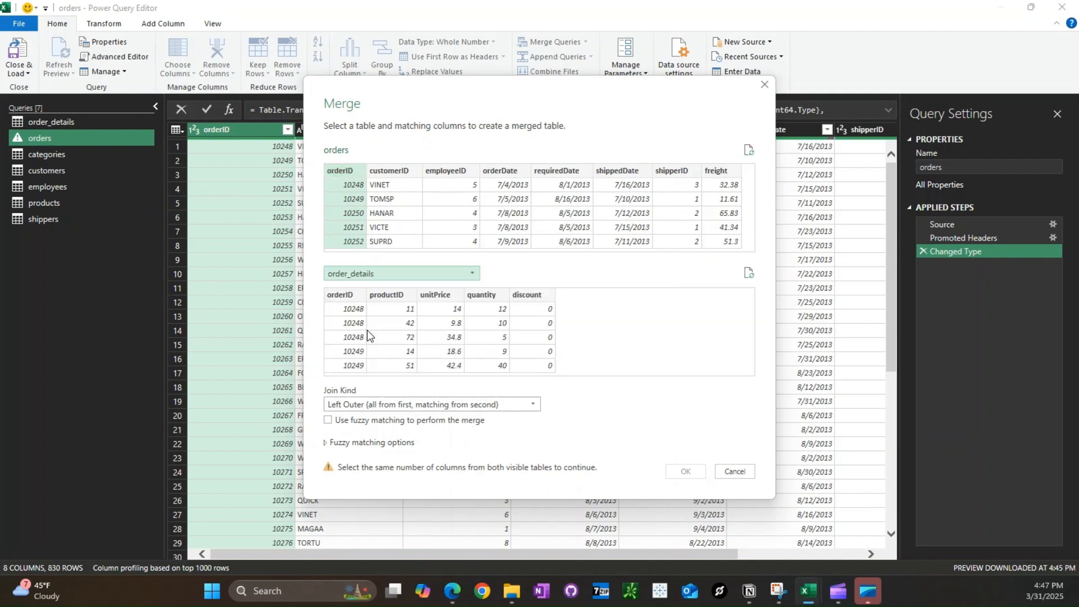
{"action": "left_click", "coordinate": [347, 294]}
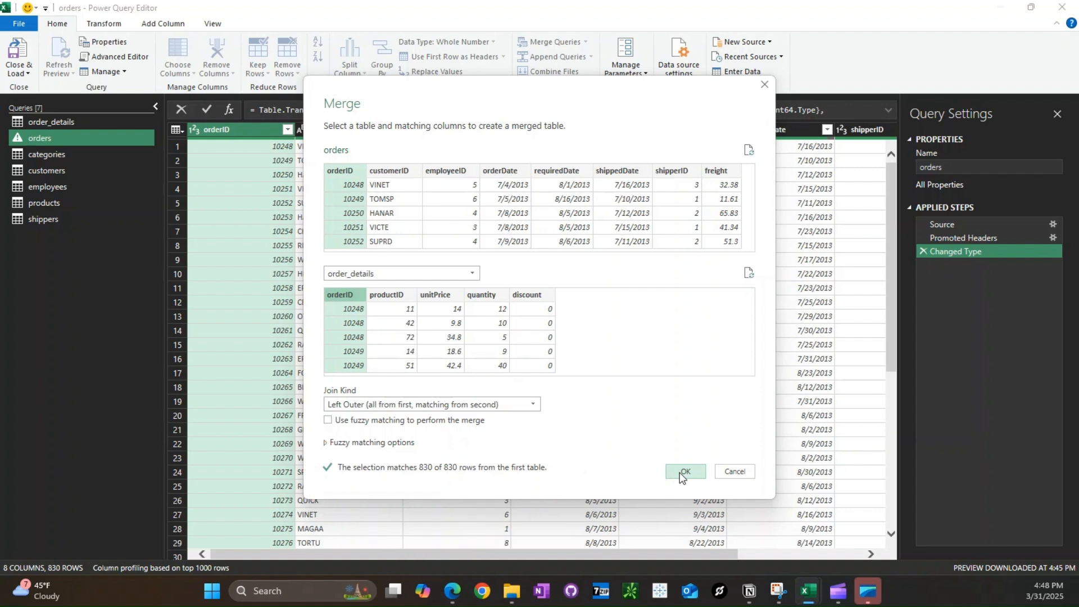
{"action": "left_click", "coordinate": [683, 472]}
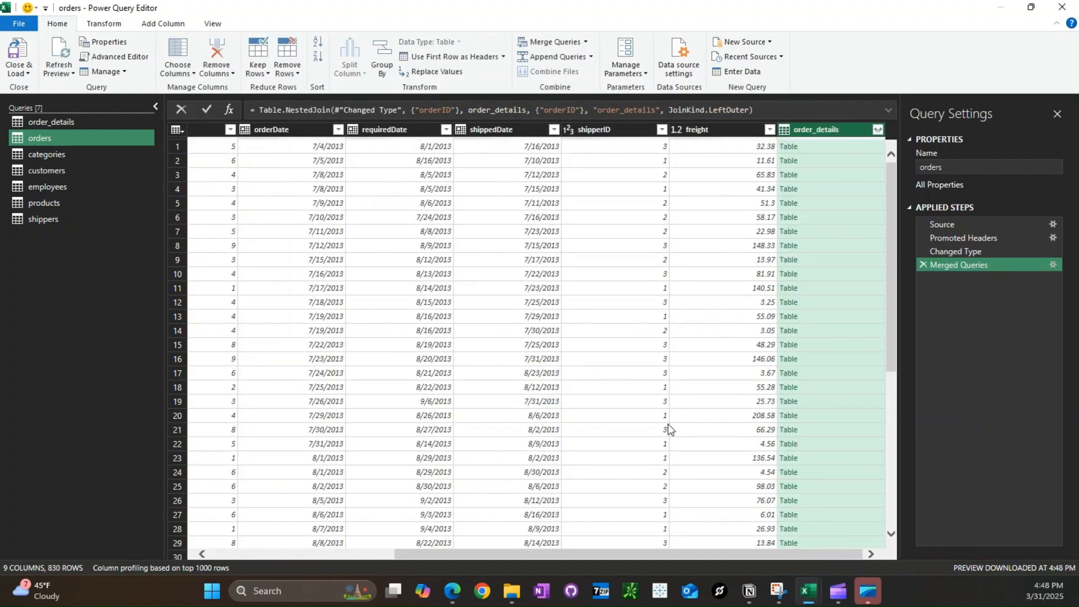
Step: Expand the merged order_details column to productID, unitPrice, quantity and discount, leaving out orderID
{"action": "left_click", "coordinate": [877, 130]}
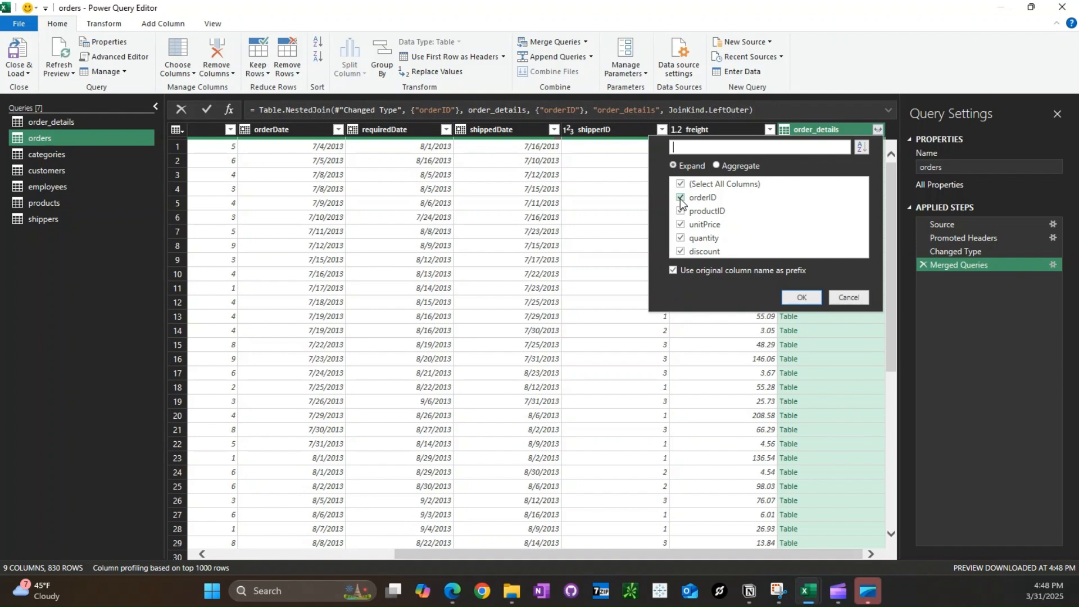
{"action": "left_click", "coordinate": [681, 198]}
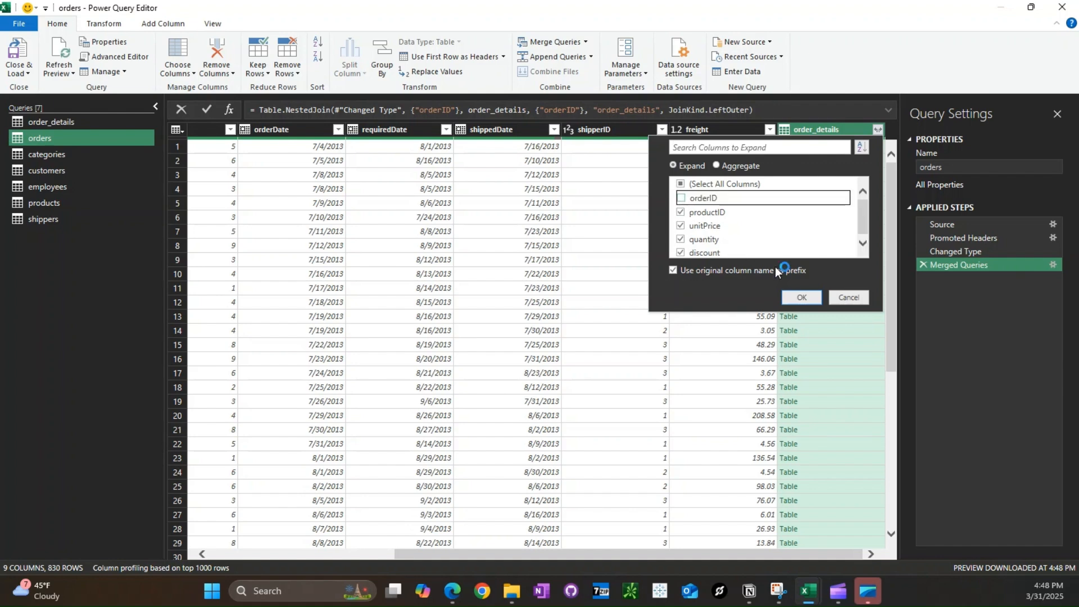
{"action": "left_click", "coordinate": [803, 297]}
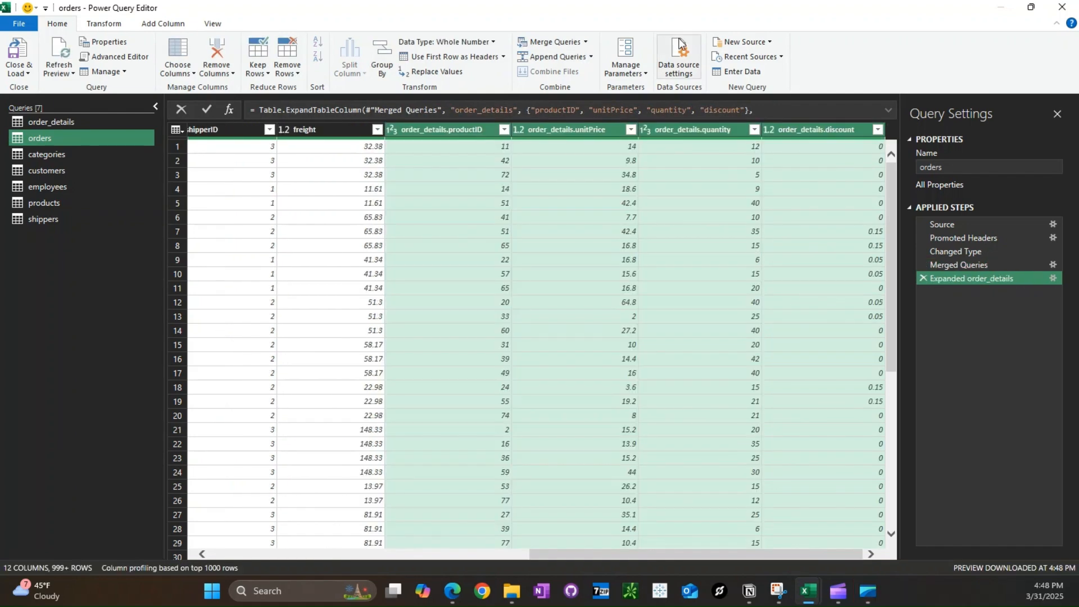
Step: Merge orders with the products query, matching order_details.productID to productID with a Left Outer join
{"action": "left_click", "coordinate": [586, 41]}
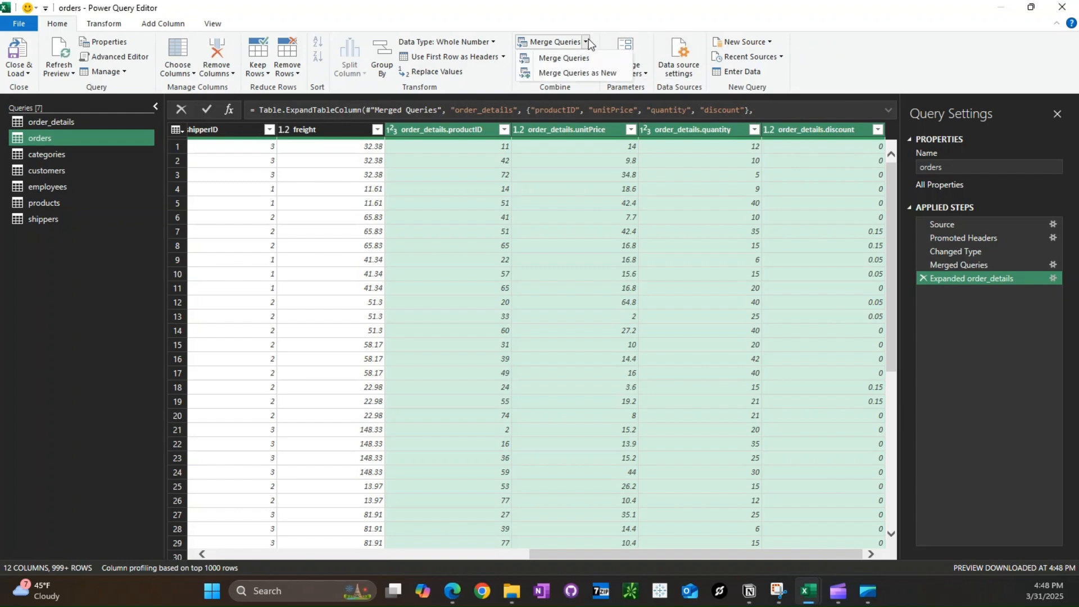
{"action": "left_click", "coordinate": [585, 56]}
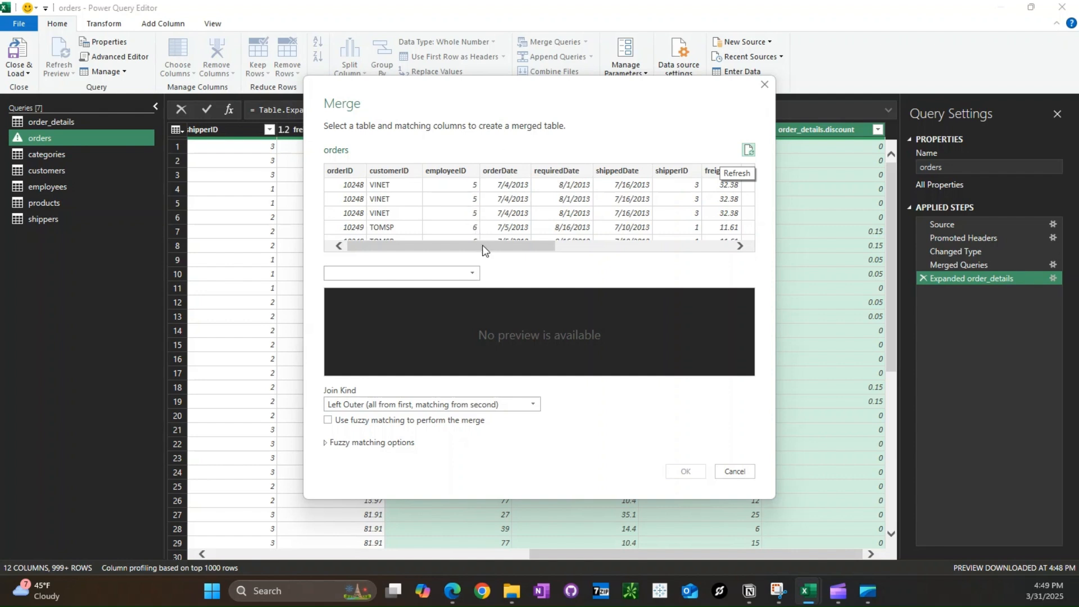
{"action": "left_click", "coordinate": [455, 272]}
{"action": "left_click", "coordinate": [344, 355]}
{"action": "left_click_drag", "start_coordinate": [505, 246], "coordinate": [712, 238]}
{"action": "left_click", "coordinate": [426, 170]}
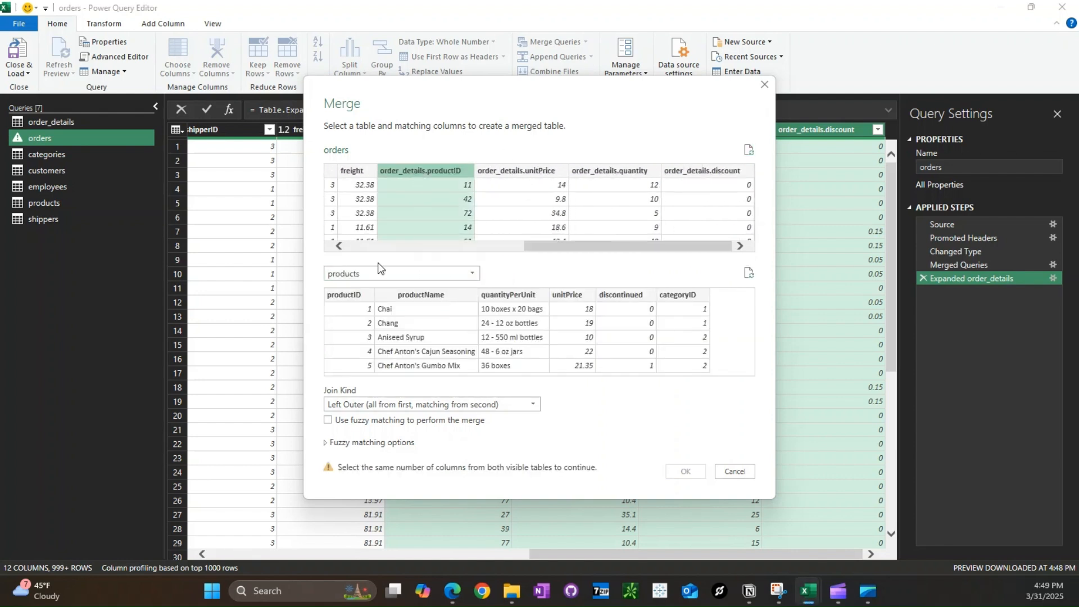
{"action": "left_click", "coordinate": [344, 295]}
{"action": "left_click", "coordinate": [686, 471]}
Step: Expand the merged products column to all fields except productID, keeping the original column name as prefix
{"action": "left_click", "coordinate": [877, 129]}
{"action": "left_click", "coordinate": [681, 208]}
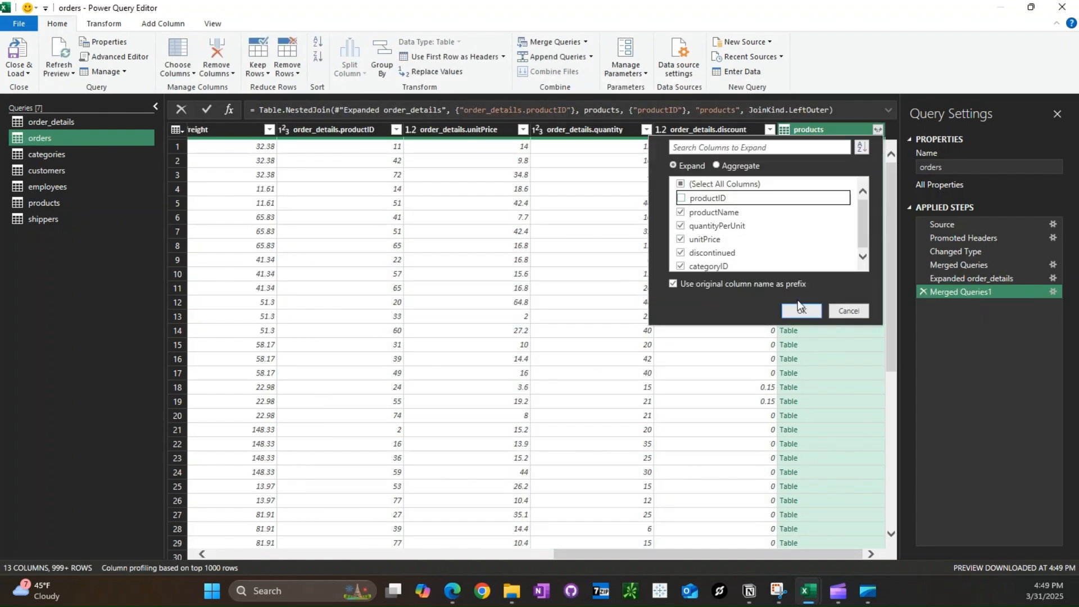
{"action": "left_click", "coordinate": [798, 300]}
Step: Merge orders with the employees query, matching employeeID in both tables with a Left Outer join
{"action": "left_click", "coordinate": [585, 41]}
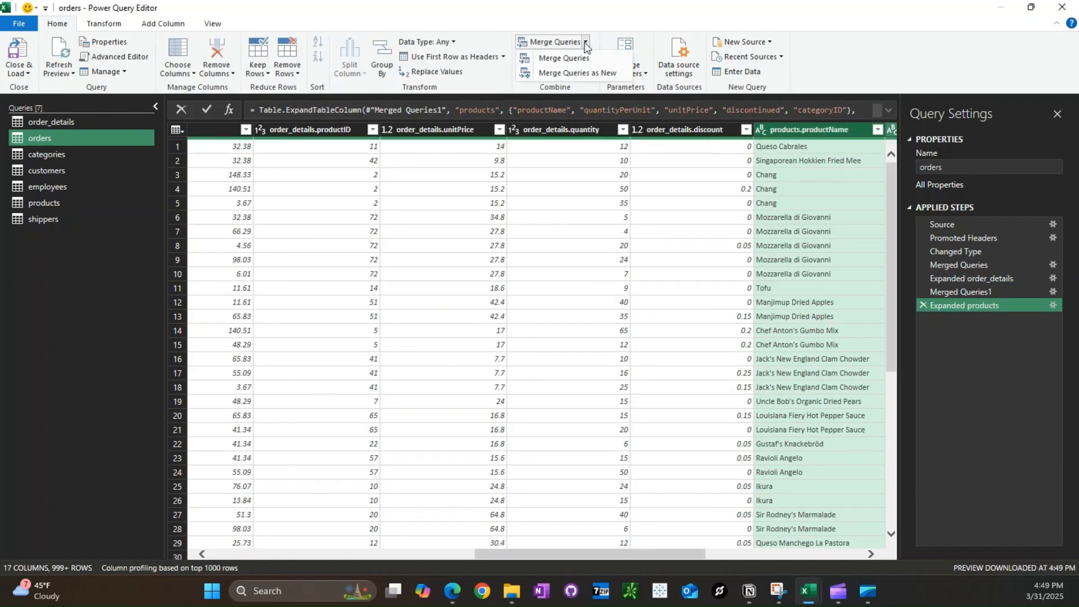
{"action": "left_click", "coordinate": [548, 64]}
{"action": "left_click", "coordinate": [444, 202]}
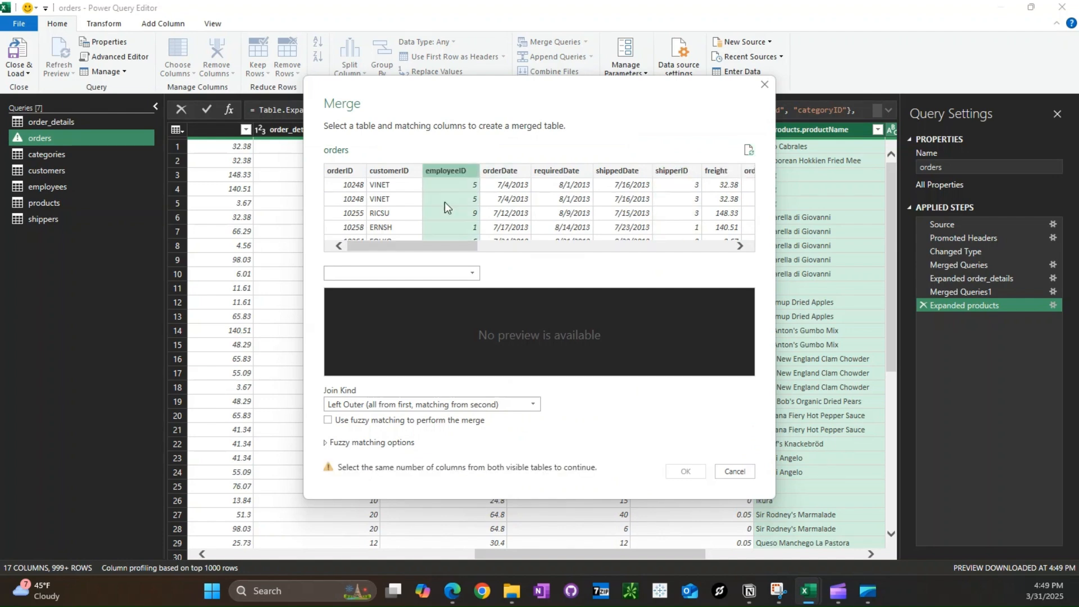
{"action": "left_click", "coordinate": [402, 273]}
{"action": "left_click", "coordinate": [368, 313]}
{"action": "left_click", "coordinate": [686, 471]}
Step: Expand the merged employees column to employeeName, title, city, country and reportsTo, leaving out employeeID
{"action": "left_click", "coordinate": [878, 130]}
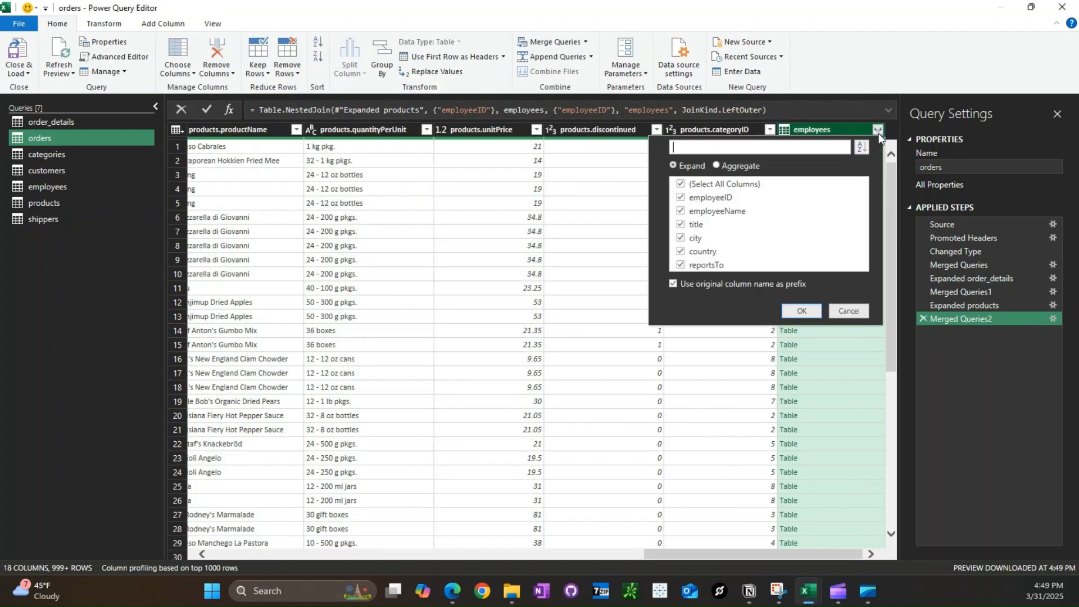
{"action": "left_click", "coordinate": [682, 202]}
{"action": "left_click", "coordinate": [792, 307]}
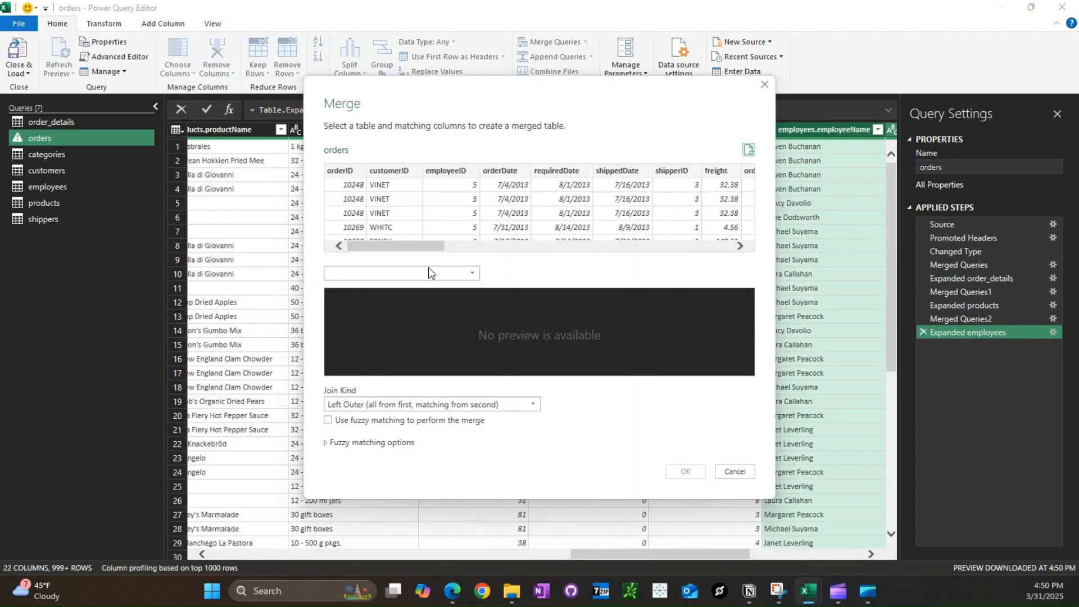
Step: Merge orders with the shippers query, matching shipperID in both tables with a Left Outer join
{"action": "left_click", "coordinate": [671, 170]}
{"action": "left_click", "coordinate": [427, 274]}
{"action": "left_click", "coordinate": [359, 444]}
{"action": "left_click", "coordinate": [349, 298]}
{"action": "left_click", "coordinate": [686, 471]}
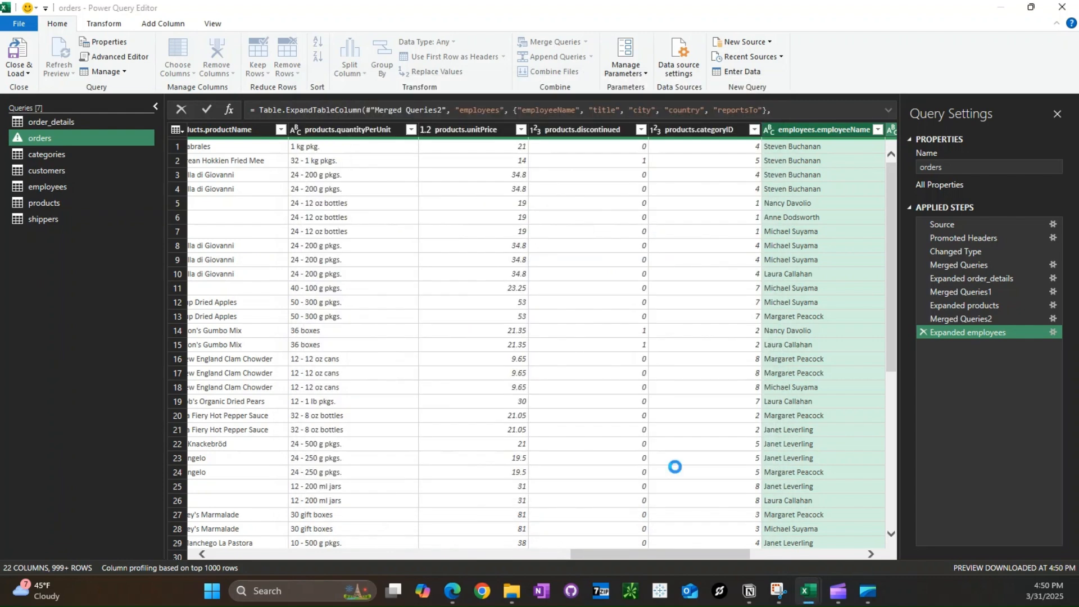
Step: Expand the merged shippers column to companyName only
{"action": "left_click", "coordinate": [881, 130]}
{"action": "left_click", "coordinate": [682, 212]}
{"action": "left_click", "coordinate": [801, 284]}
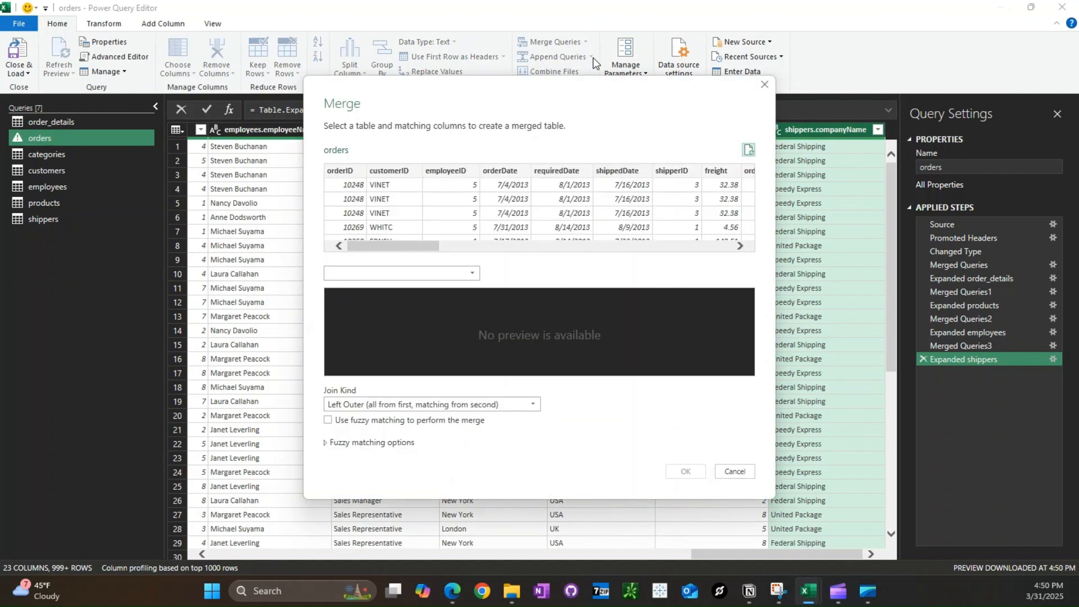
Step: Merge orders with the categories query, matching products.categoryID to categoryID with a Left Outer join
{"action": "left_click", "coordinate": [430, 274]}
{"action": "left_click_drag", "start_coordinate": [420, 246], "coordinate": [565, 250]}
{"action": "left_click", "coordinate": [363, 289]}
{"action": "left_click", "coordinate": [630, 171]}
{"action": "left_click", "coordinate": [345, 294]}
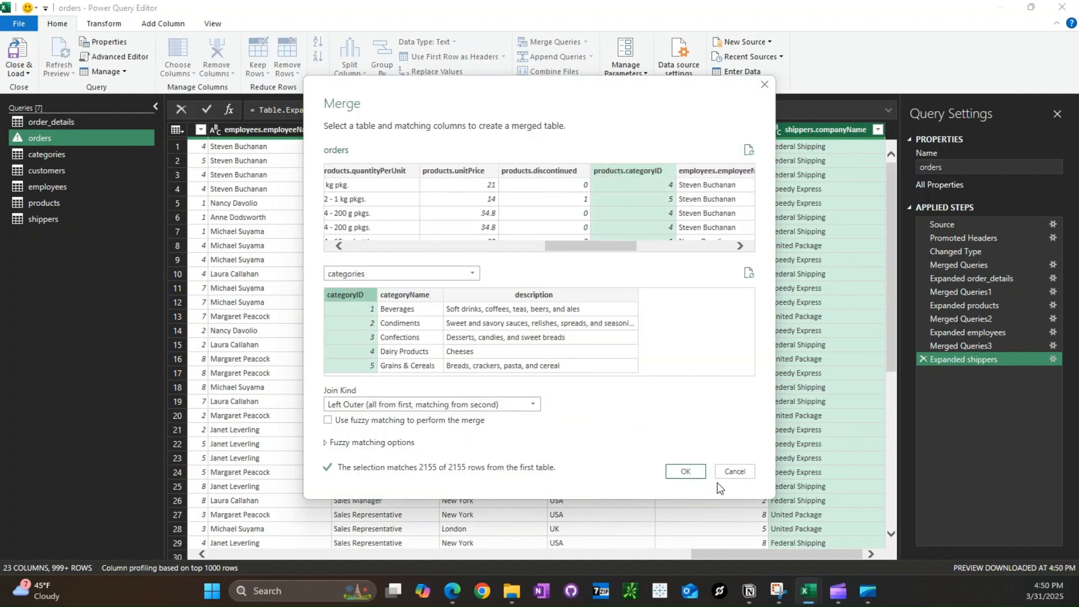
{"action": "left_click", "coordinate": [686, 471]}
Step: Expand the merged categories column to categoryName and description, leaving out categoryID
{"action": "left_click", "coordinate": [877, 129]}
{"action": "left_click", "coordinate": [681, 198]}
{"action": "left_click", "coordinate": [799, 281]}
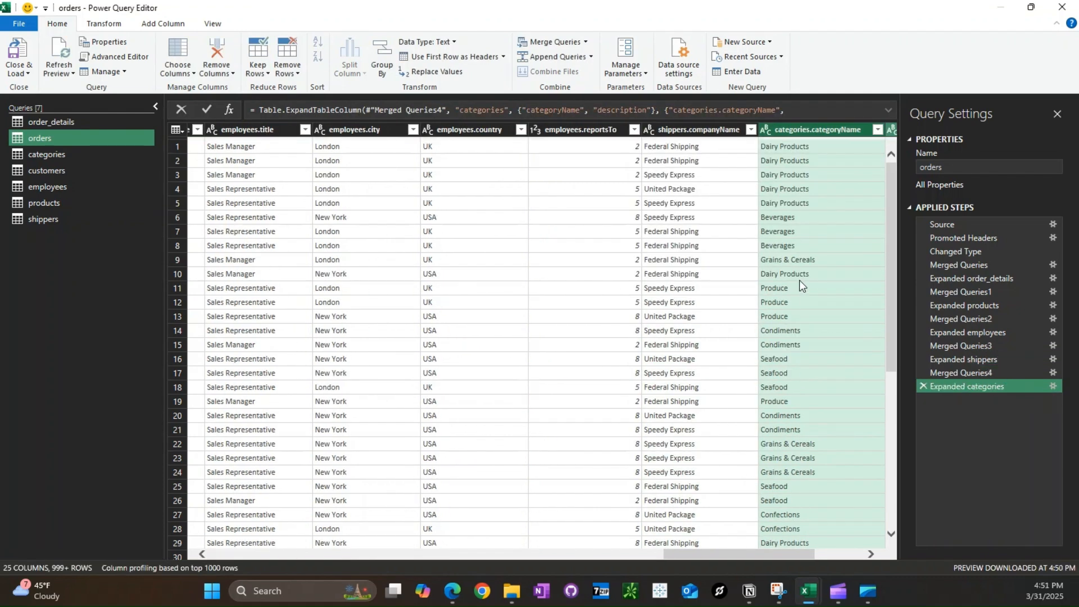
Step: Load the queries into the workbook and rename the orders sheet as data
{"action": "left_click", "coordinate": [19, 48]}
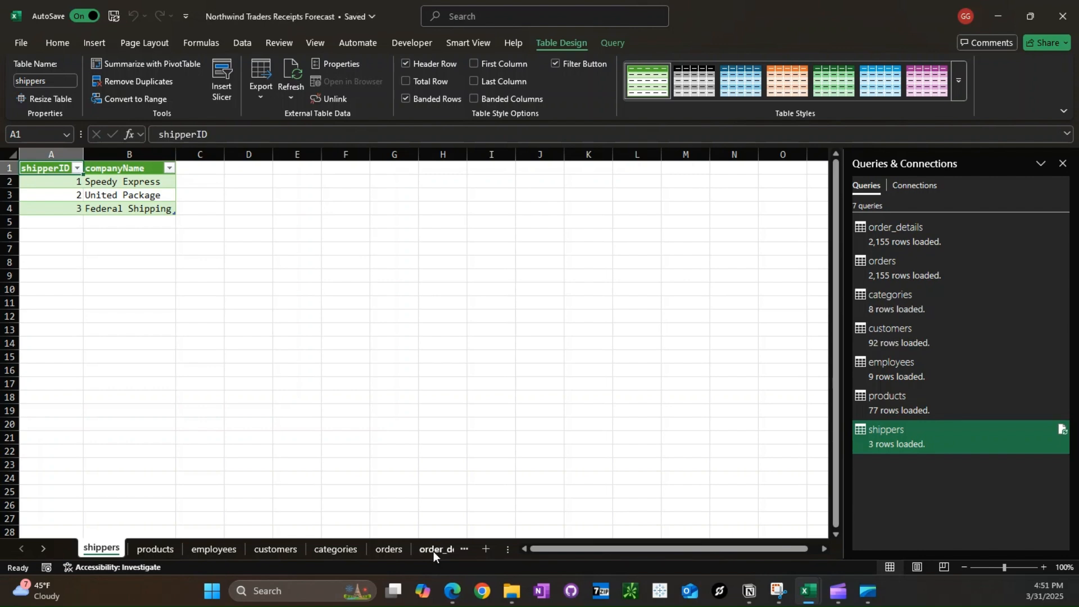
{"action": "left_click", "coordinate": [434, 550]}
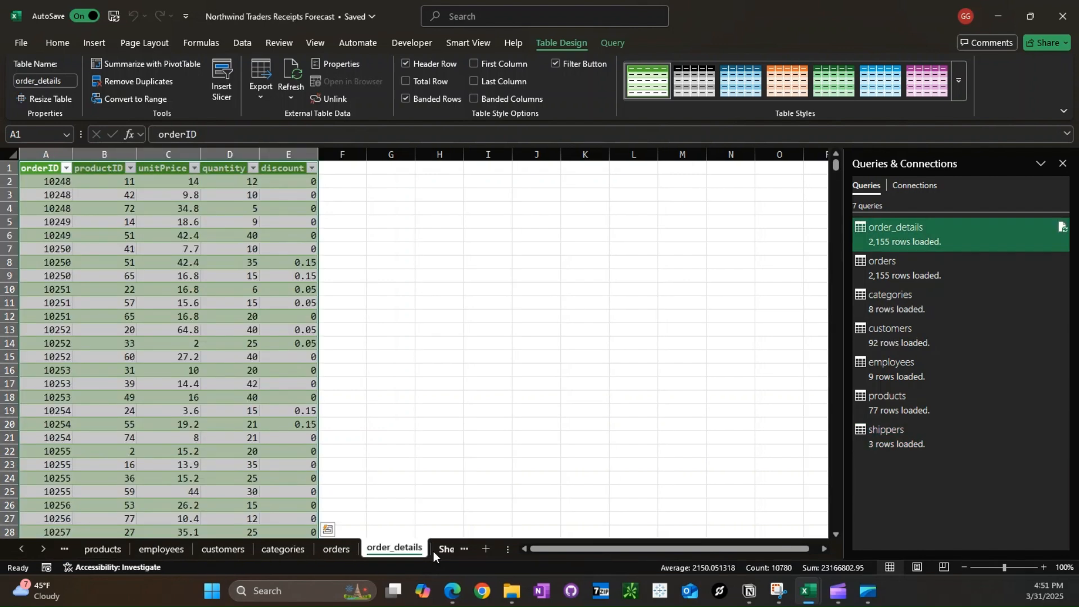
{"action": "left_click", "coordinate": [892, 273]}
{"action": "double_click", "coordinate": [339, 550]}
{"action": "type", "text": "data"}
{"action": "key", "text": "Return"}
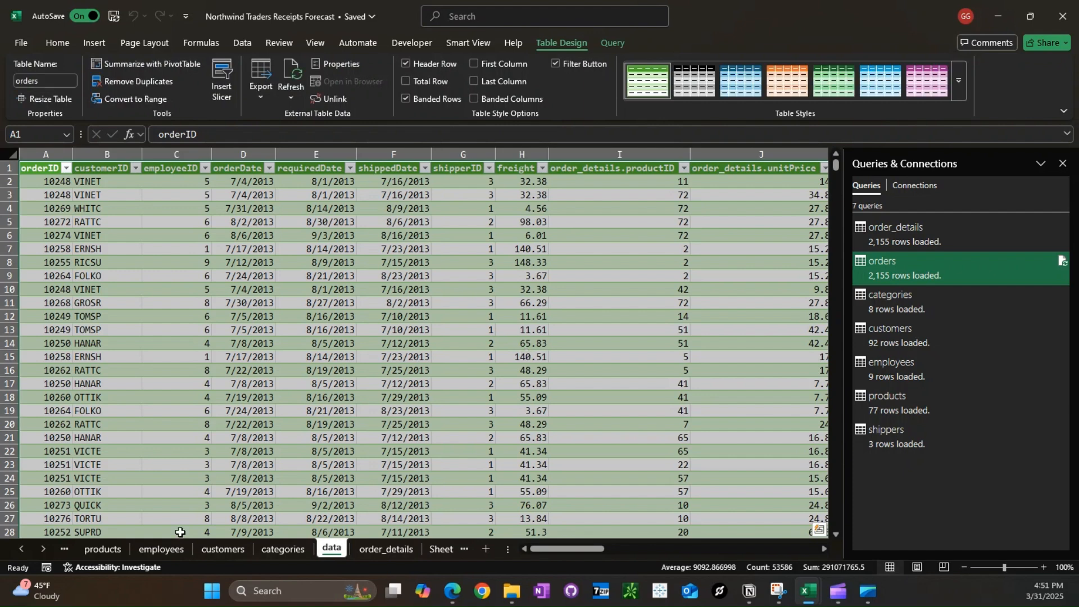
Step: Delete every sheet except data and close the Queries & Connections pane
{"action": "left_click", "coordinate": [282, 549]}
{"action": "left_click", "coordinate": [391, 550], "text": "shift"}
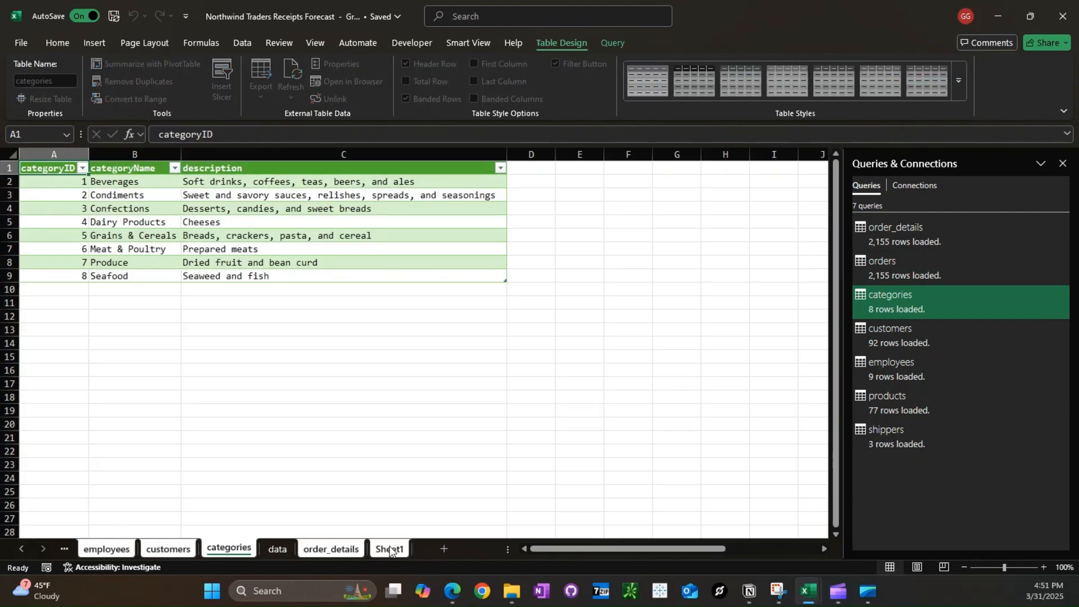
{"action": "right_click", "coordinate": [391, 549]}
{"action": "left_click", "coordinate": [444, 362]}
{"action": "left_click", "coordinate": [515, 334]}
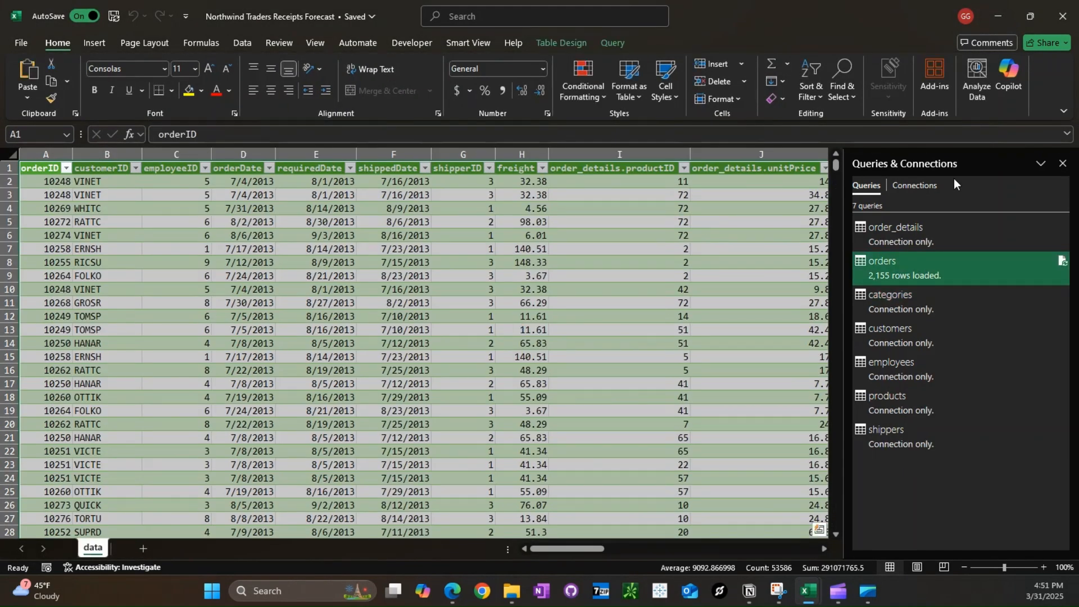
{"action": "left_click", "coordinate": [1063, 163]}
{"action": "left_click", "coordinate": [528, 275]}
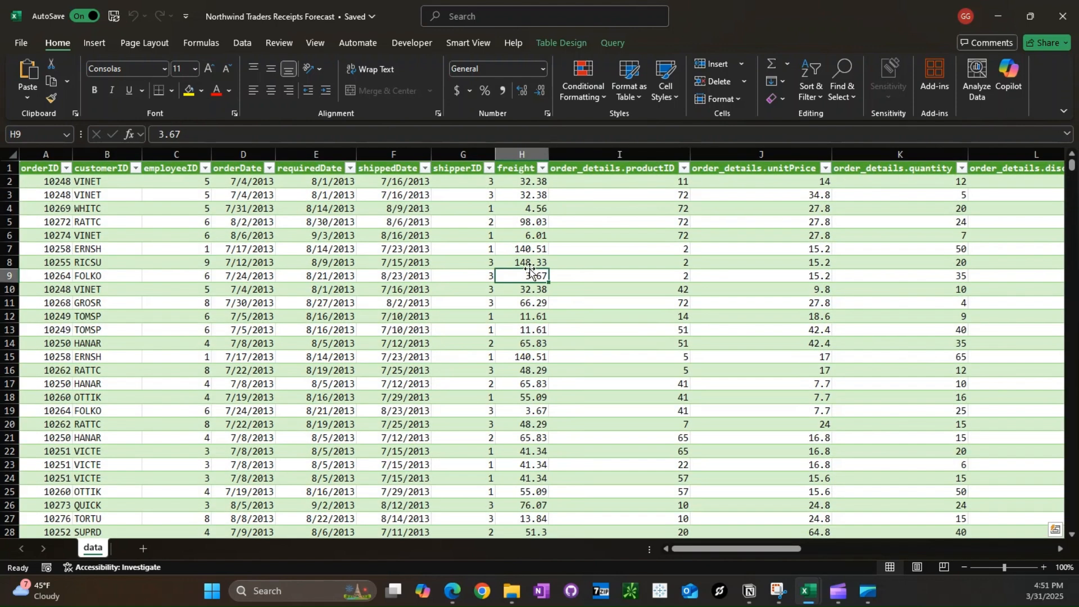
Step: Insert five blank rows above the orders table on the data sheet
{"action": "left_click_drag", "start_coordinate": [8, 167], "coordinate": [19, 217]}
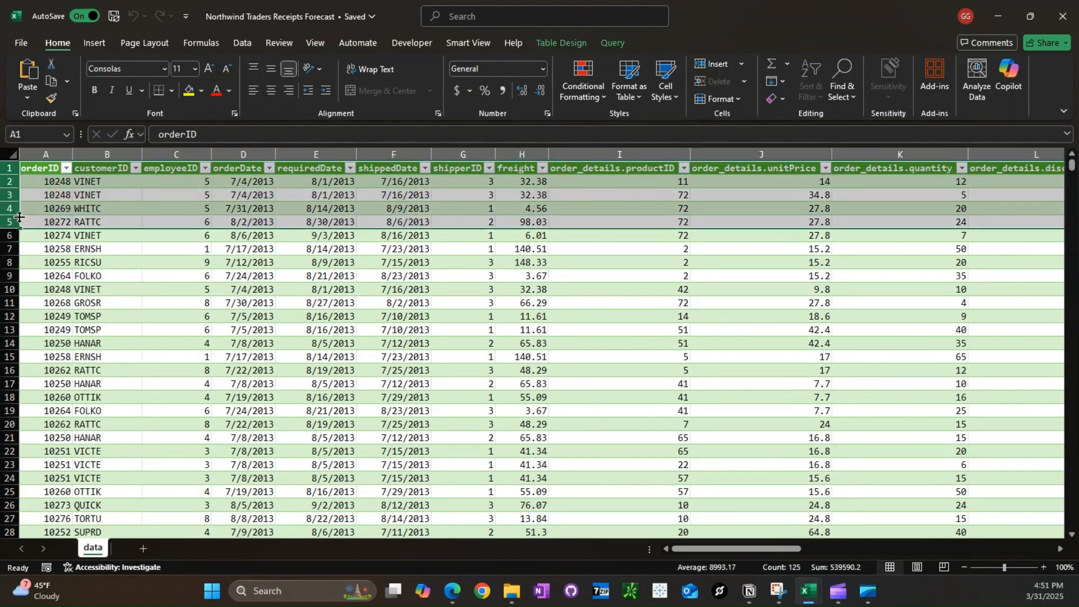
{"action": "key", "text": "ctrl+shift+plus"}
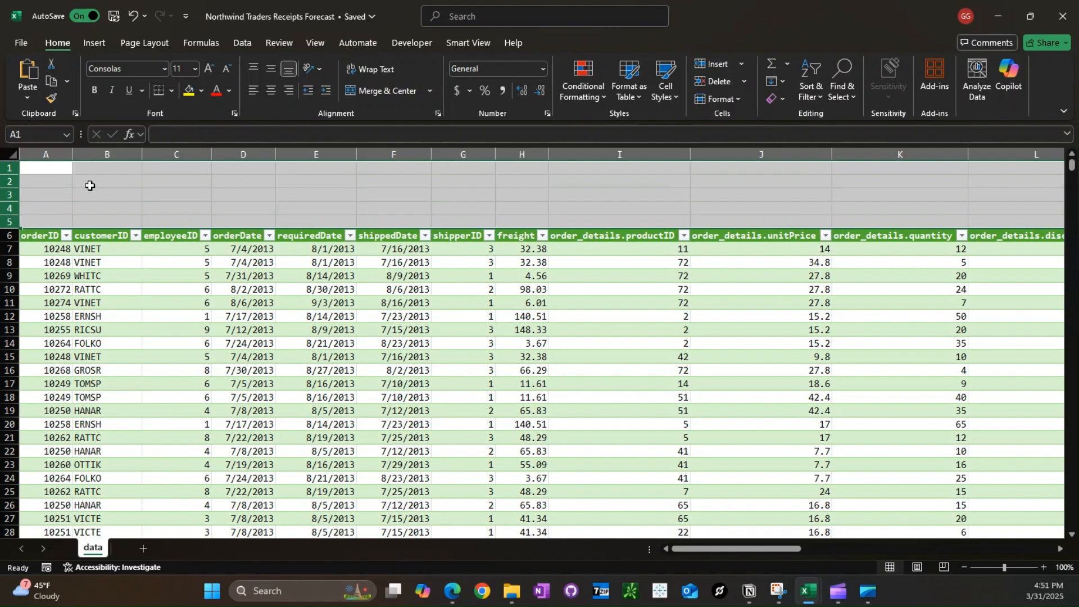
{"action": "left_click", "coordinate": [90, 185]}
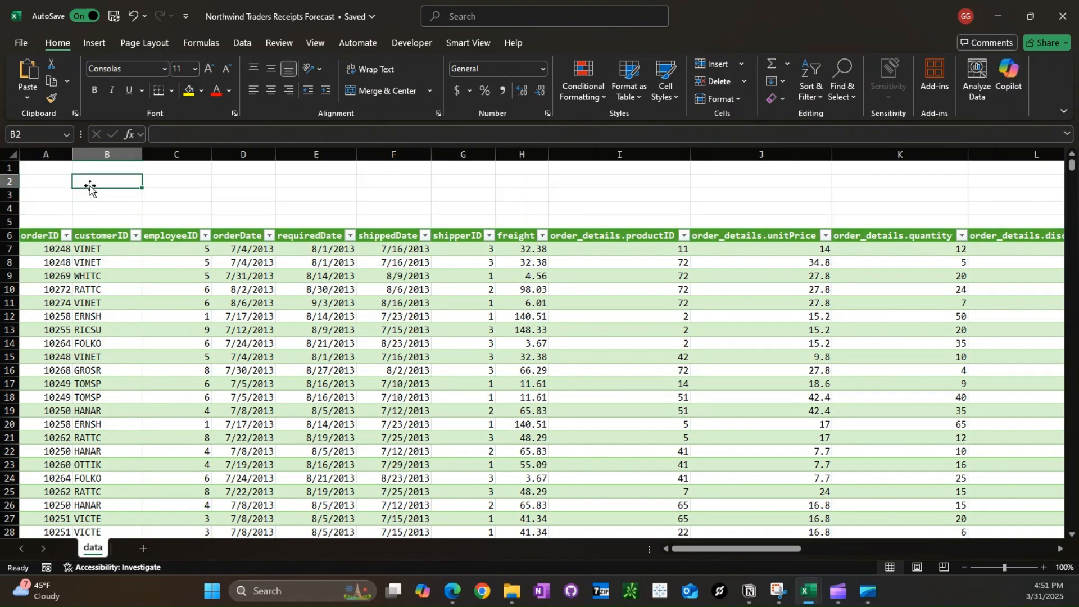
Step: Run the Import_Styles and Generate_Settings_Page macros from PERSONAL.XLSB to import the styles and add a Settings sheet
{"action": "left_click", "coordinate": [515, 596]}
{"action": "left_click", "coordinate": [412, 43]}
{"action": "left_click", "coordinate": [56, 72]}
{"action": "double_click", "coordinate": [416, 365]}
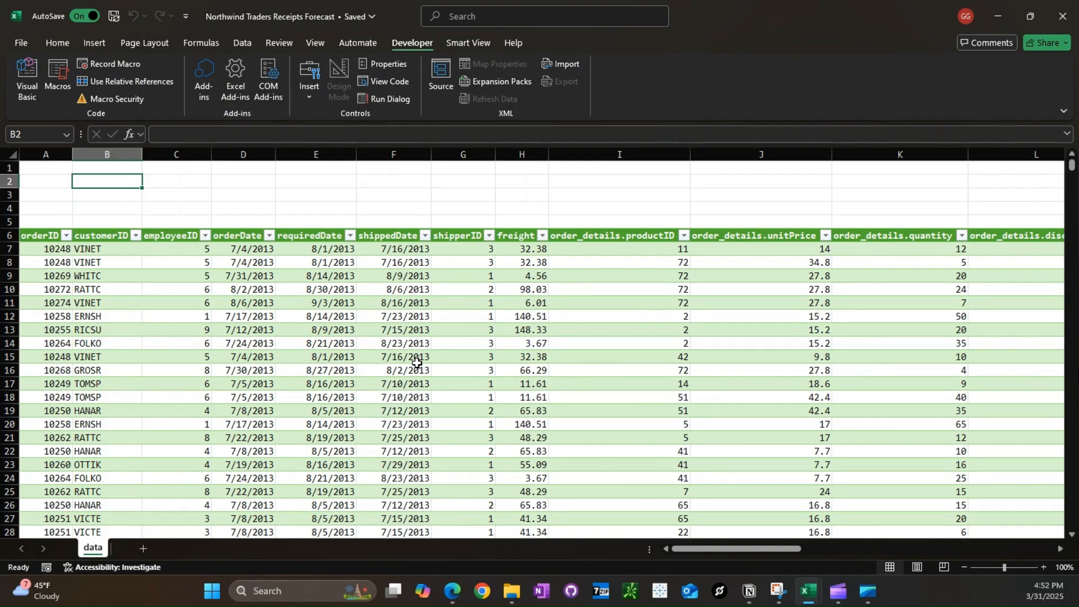
{"action": "left_click", "coordinate": [56, 72]}
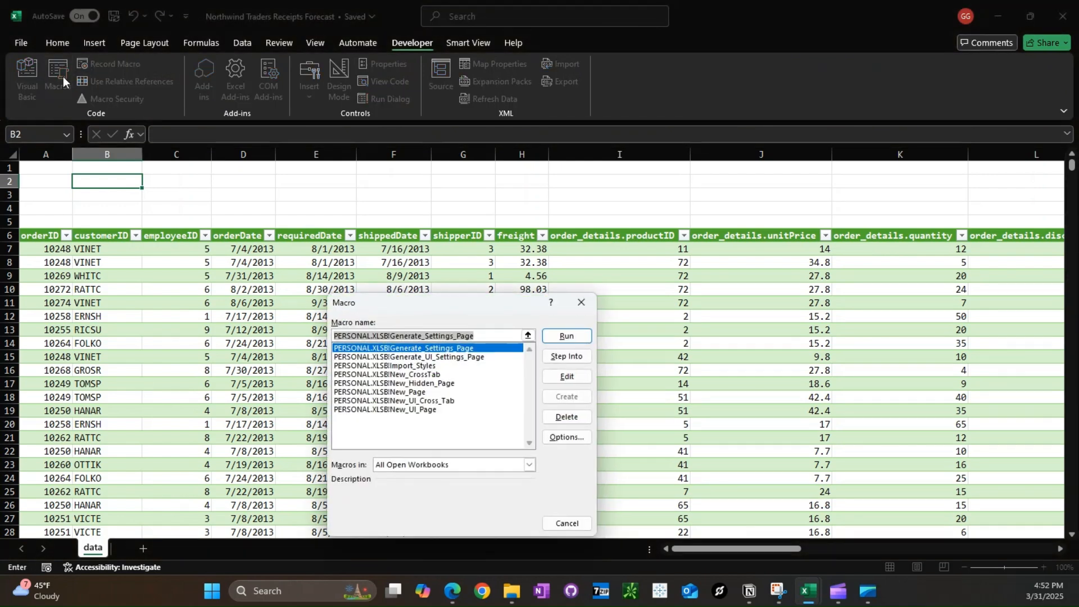
{"action": "double_click", "coordinate": [408, 347]}
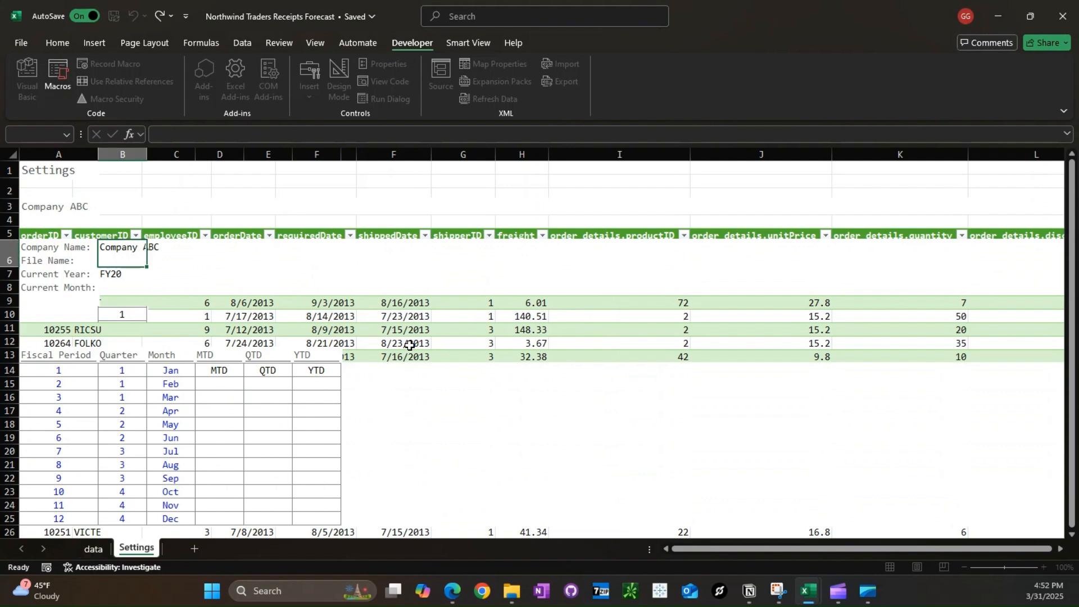
Step: On the Settings sheet, set the company name to Northwind Traders and the current year to 2015
{"action": "type", "text": "Nor"}
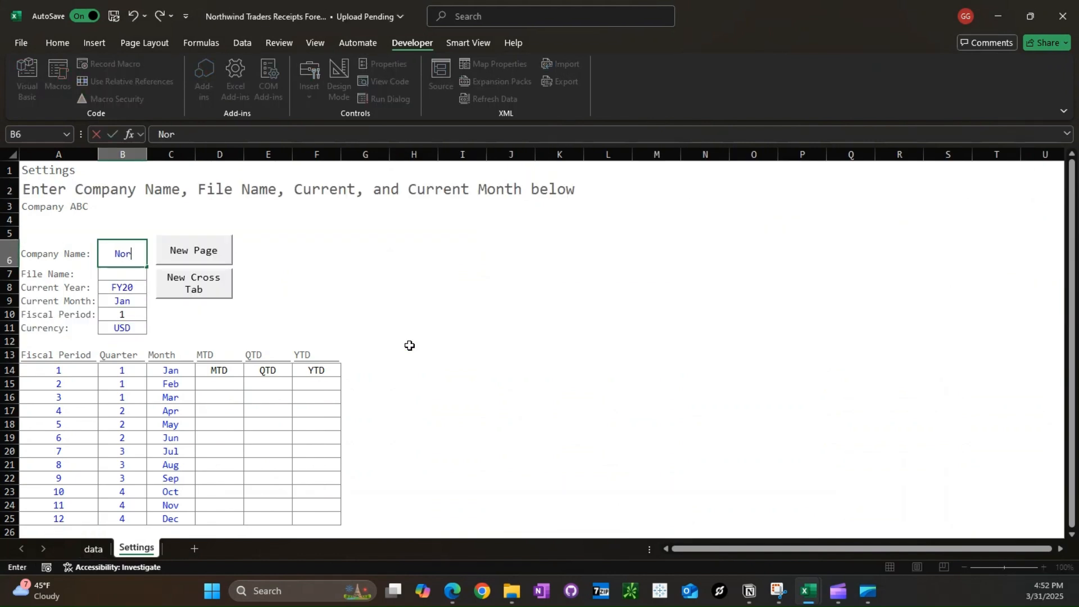
{"action": "type", "text": "thwind Traders"}
{"action": "key", "text": "Return"}
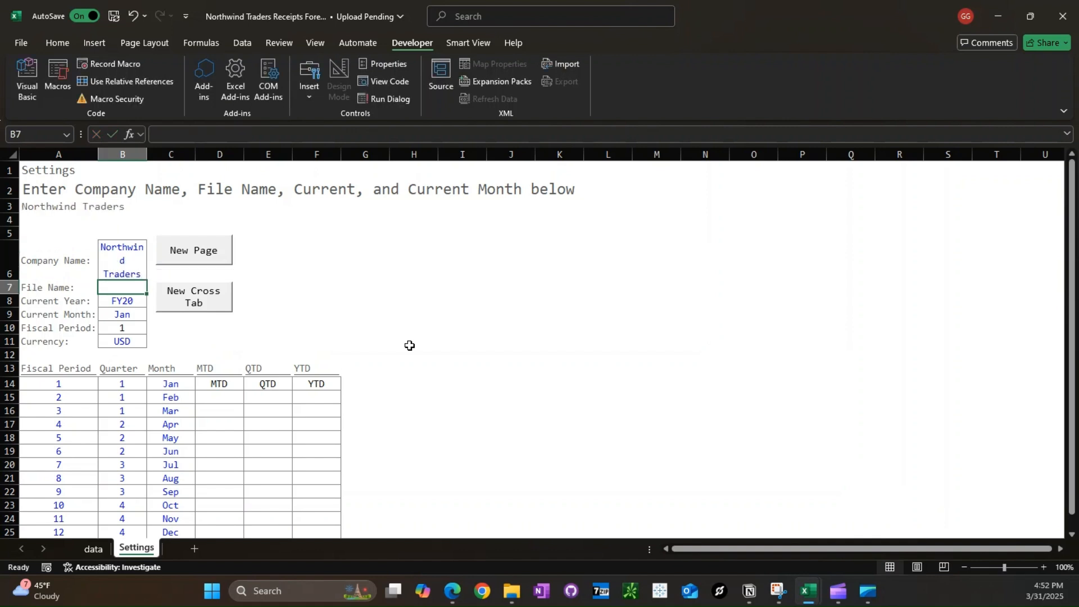
{"action": "key", "text": "Return"}
{"action": "type", "text": "15"}
{"action": "key", "text": "Return"}
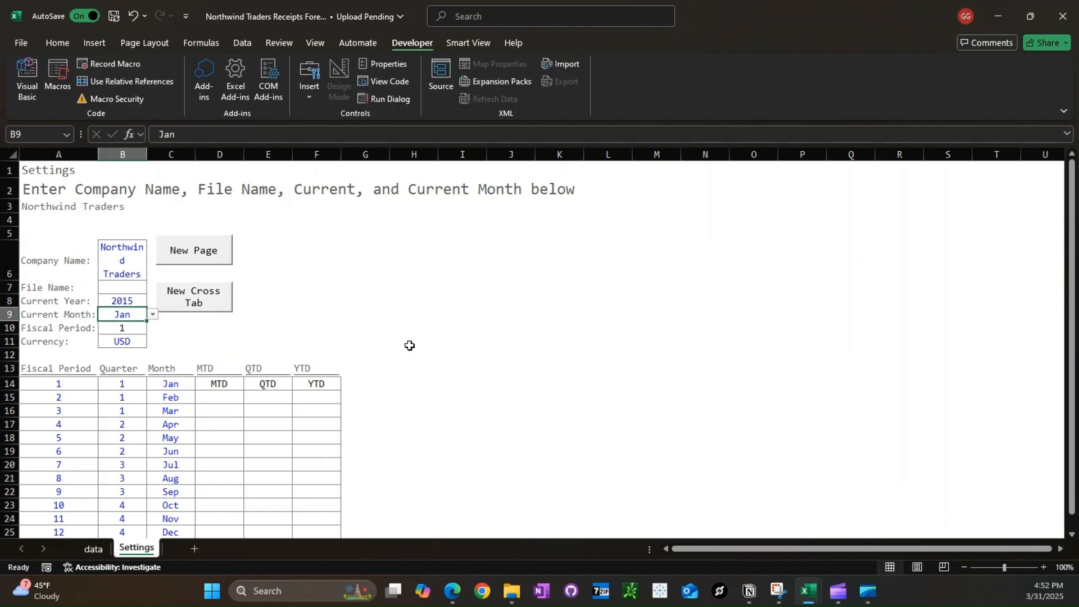